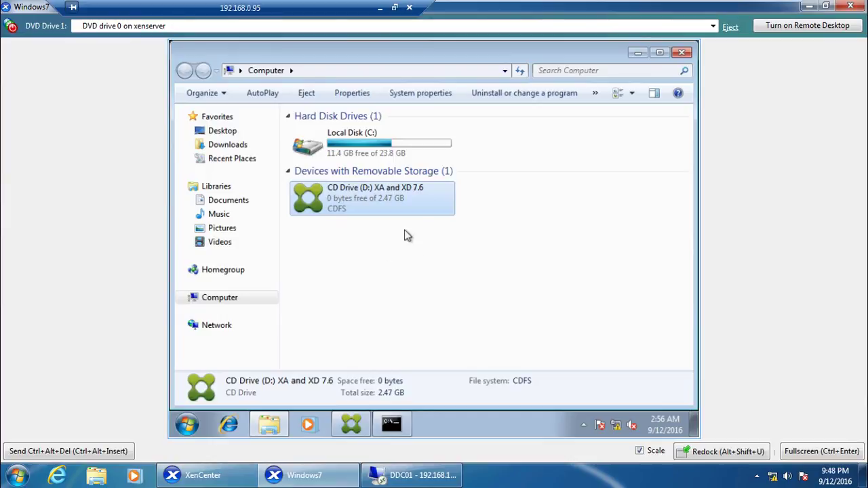
Step: Review the Windows 7 machine's system properties, including its edition, system type and computer name settings, and close them
{"action": "mouse_move", "coordinate": [269, 424]}
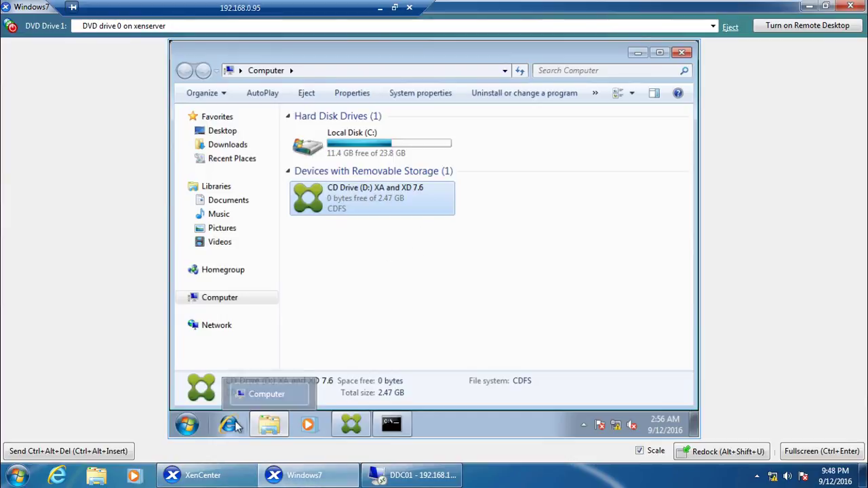
{"action": "left_click", "coordinate": [196, 426]}
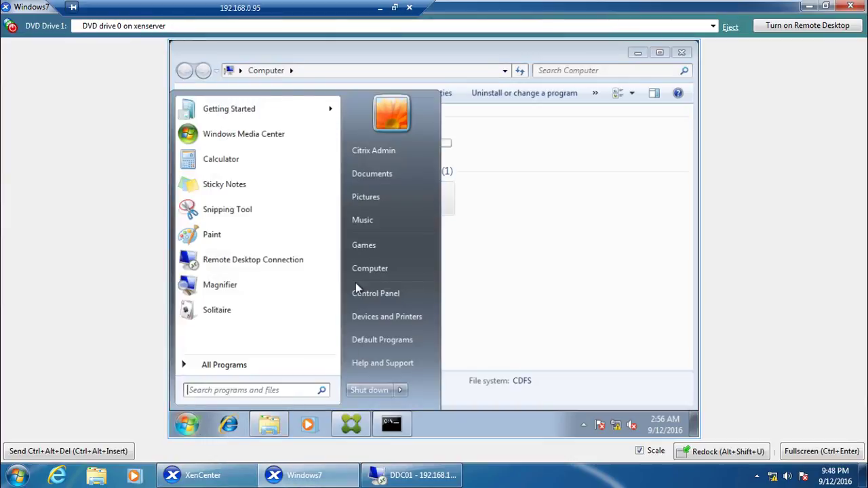
{"action": "left_click", "coordinate": [378, 268]}
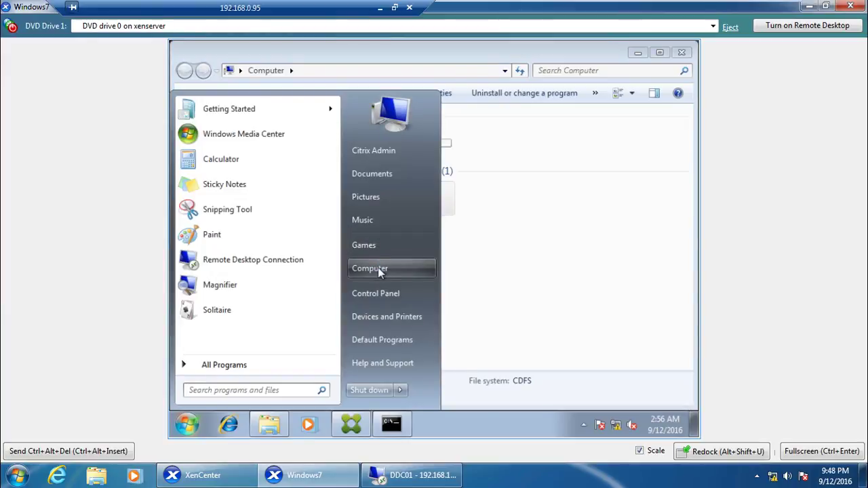
{"action": "right_click", "coordinate": [380, 269]}
{"action": "key", "text": "Escape"}
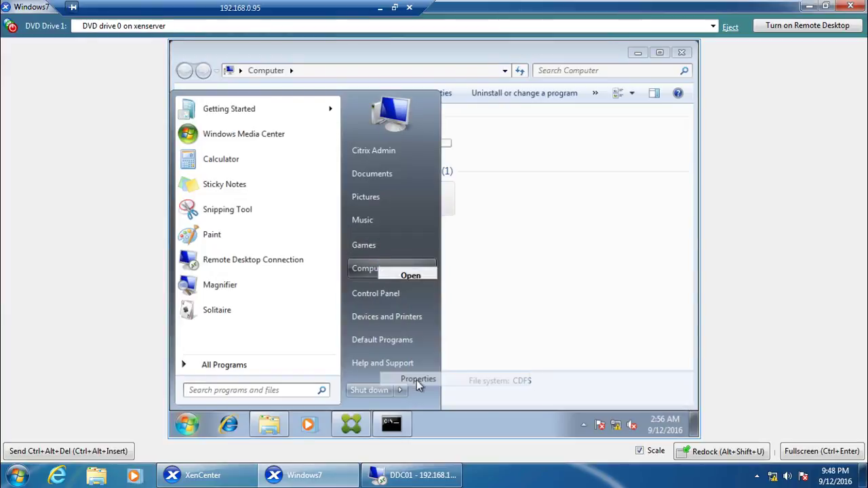
{"action": "key", "text": "Escape"}
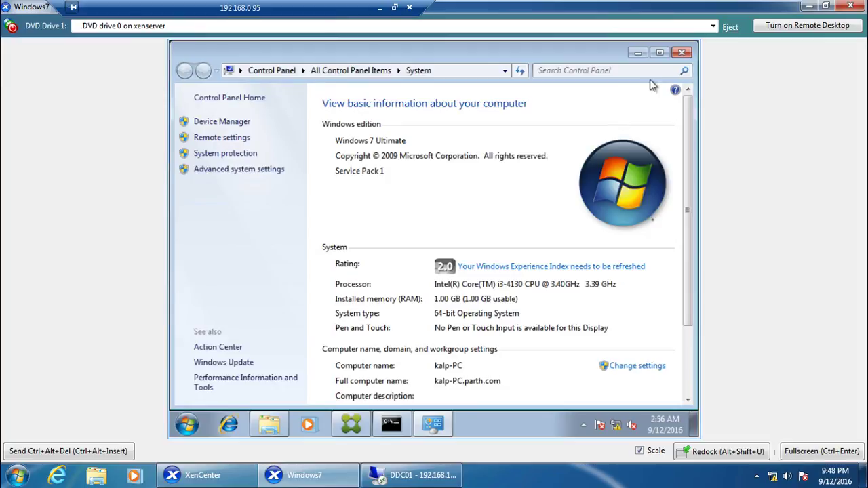
{"action": "left_click", "coordinate": [682, 53]}
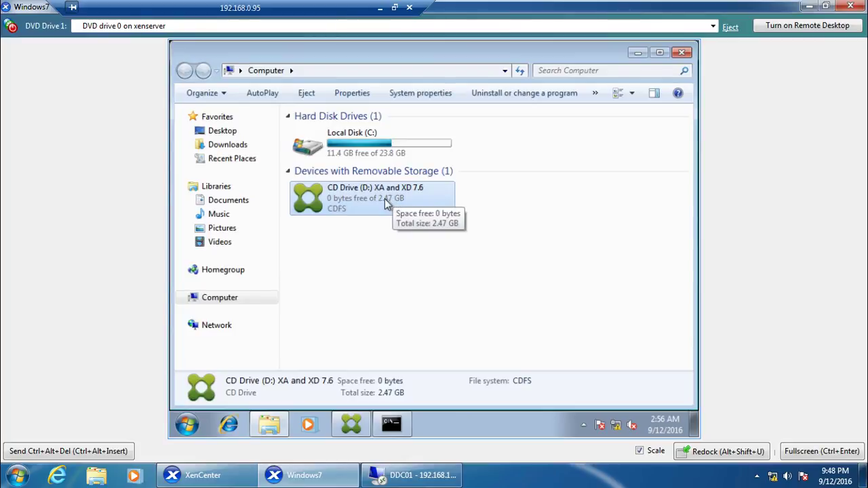
Step: Start the XenDesktop setup and choose to install the Virtual Delivery Agent for Windows Desktop OS
{"action": "left_click", "coordinate": [351, 424]}
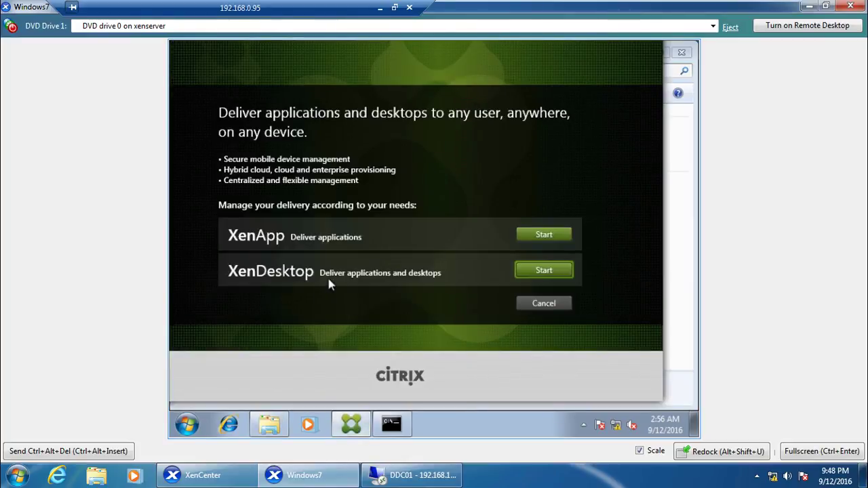
{"action": "left_click", "coordinate": [544, 270]}
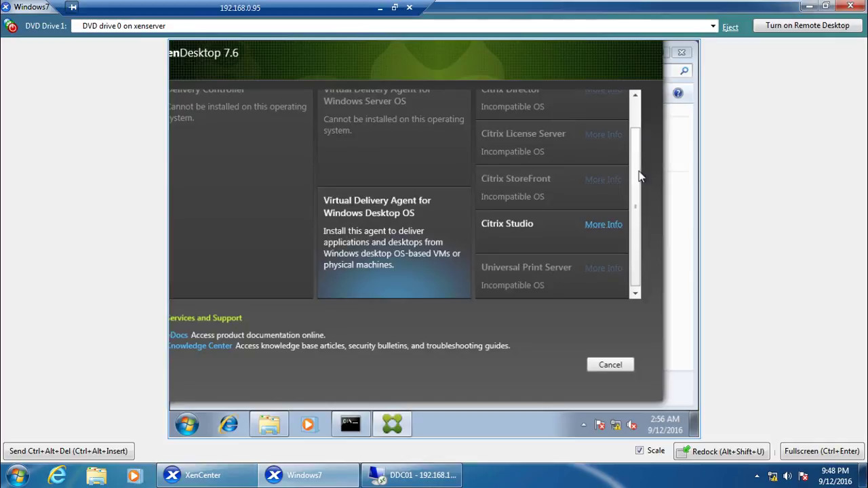
{"action": "left_click_drag", "start_coordinate": [640, 177], "coordinate": [637, 136]}
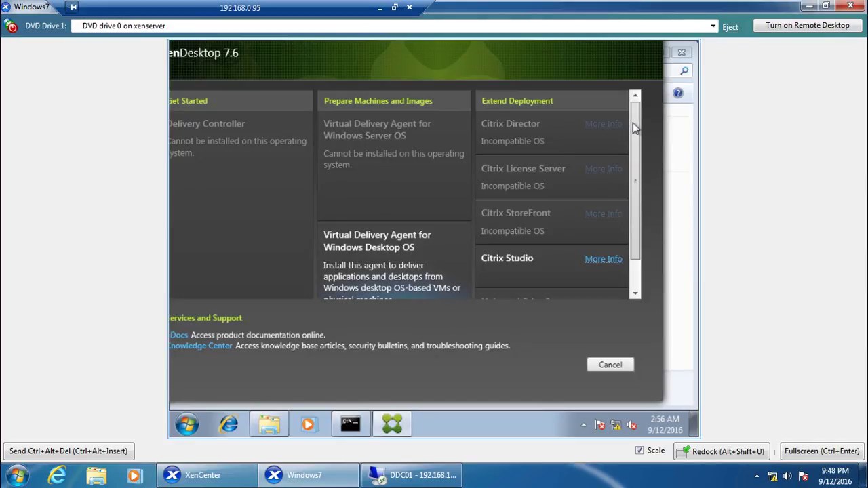
{"action": "left_click_drag", "start_coordinate": [635, 128], "coordinate": [633, 151]}
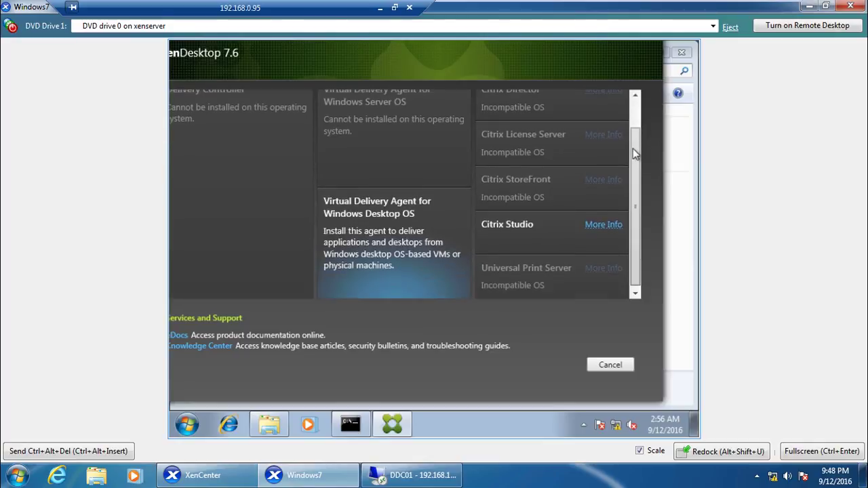
{"action": "left_click", "coordinate": [392, 248]}
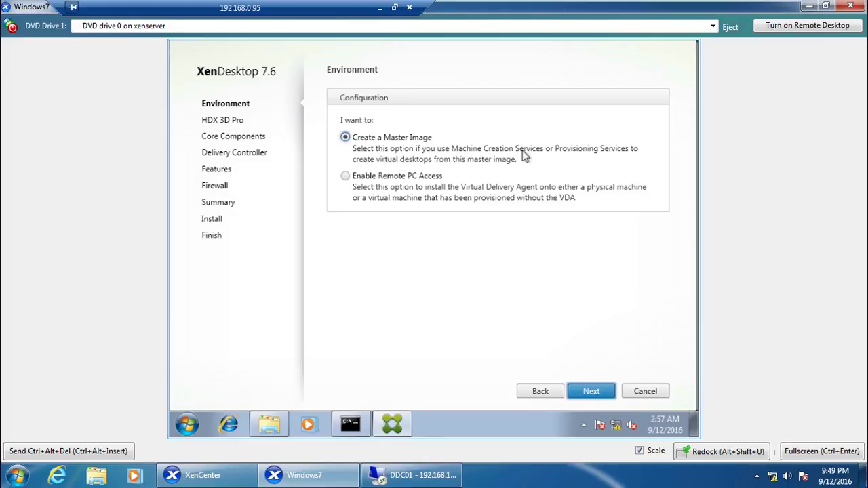
Step: Configure the agent to create a master image with the standard VDA in the default location C:\Program Files\Citrix
{"action": "left_click", "coordinate": [591, 391]}
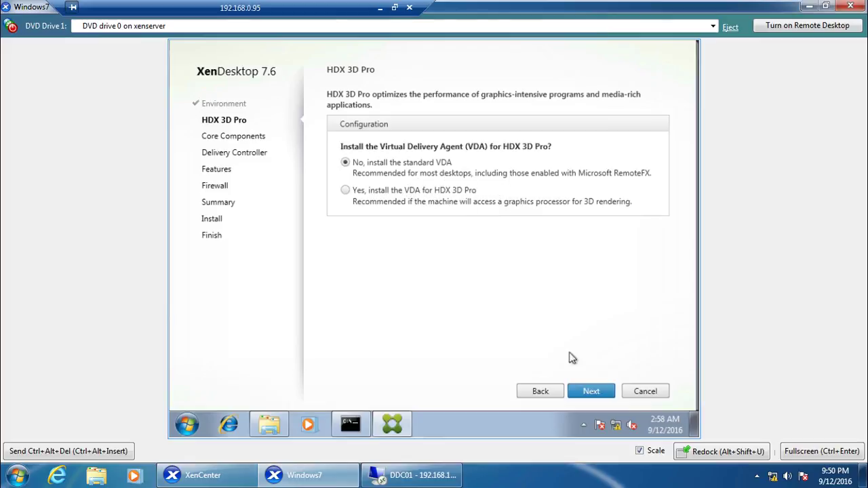
{"action": "left_click", "coordinate": [592, 393]}
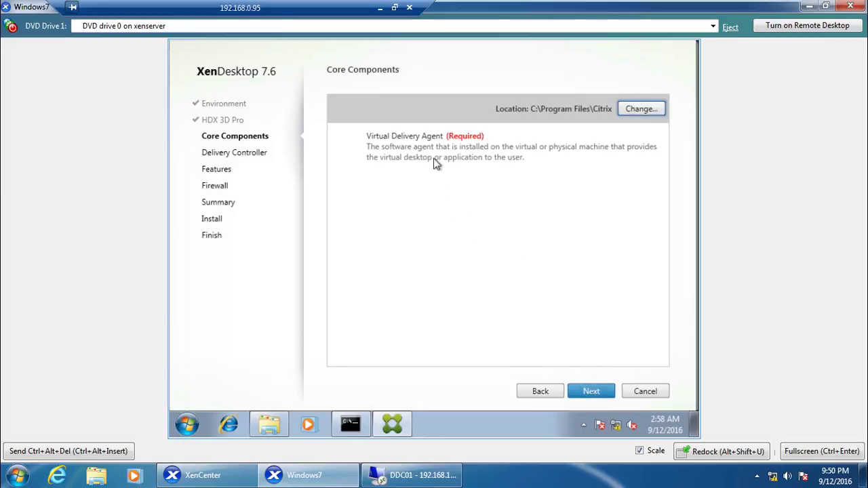
{"action": "left_click", "coordinate": [604, 397]}
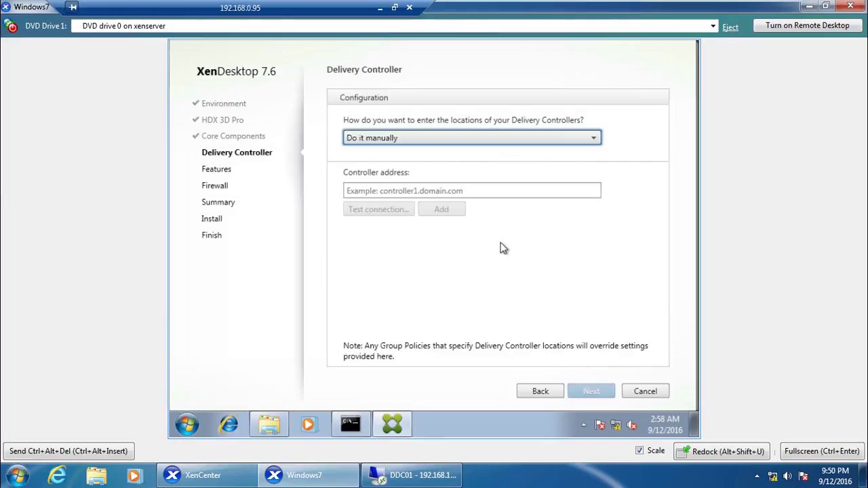
Step: Try to get the Delivery Controller locations from Active Directory, and switch to letting Machine Creation Services do it automatically
{"action": "left_click", "coordinate": [454, 138]}
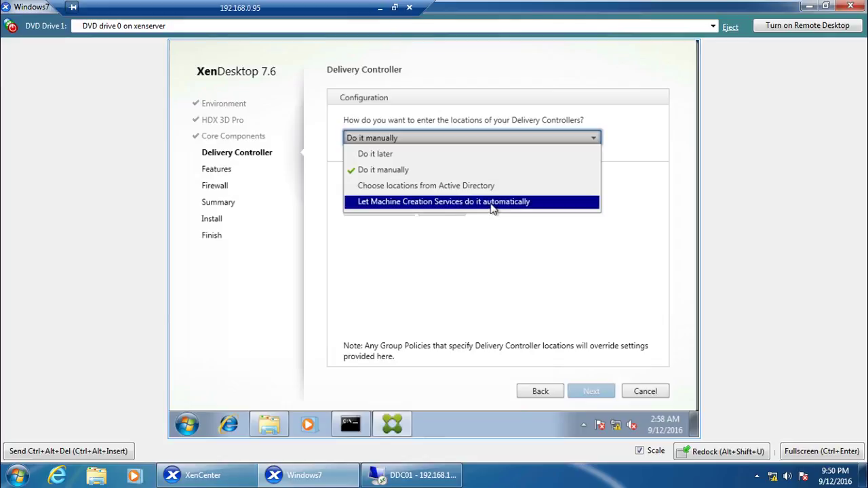
{"action": "left_click", "coordinate": [446, 187]}
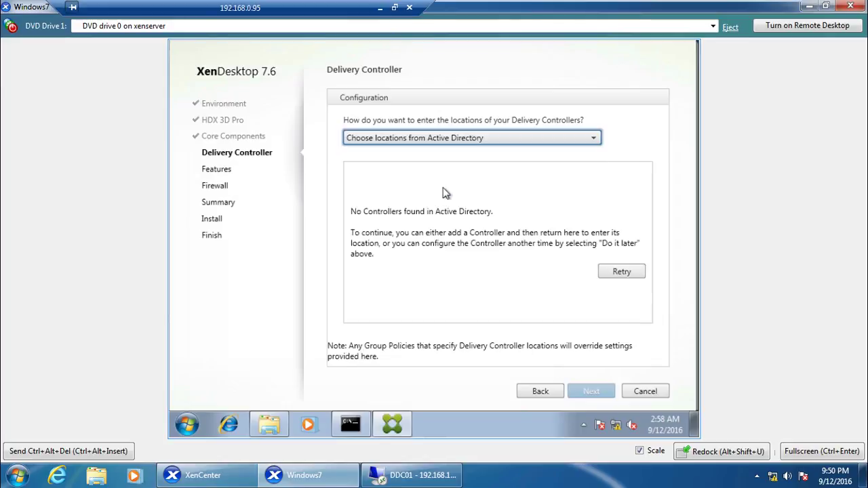
{"action": "left_click", "coordinate": [617, 272]}
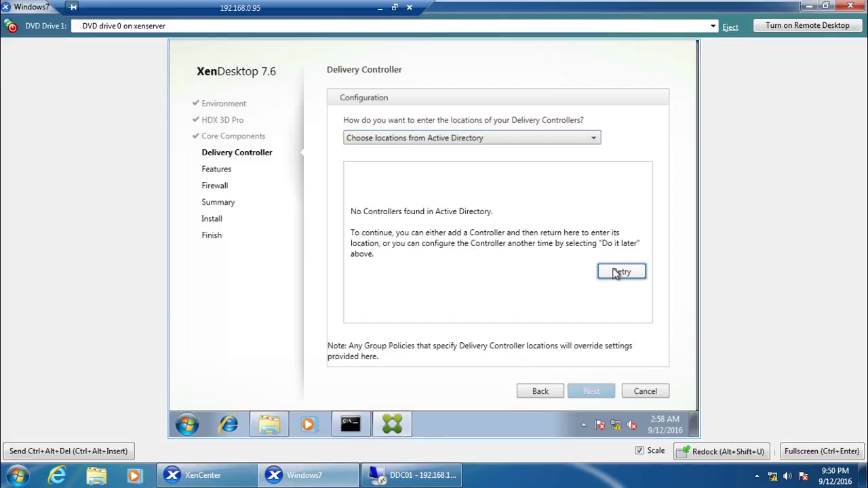
{"action": "left_click", "coordinate": [617, 273]}
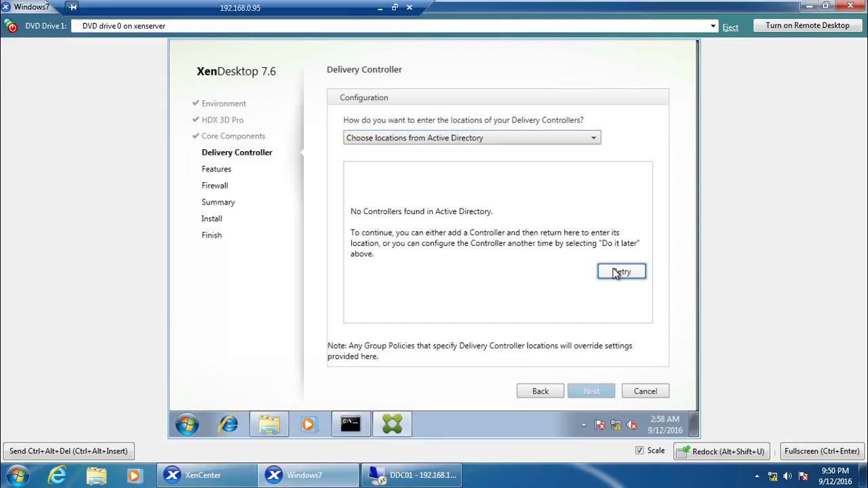
{"action": "left_click", "coordinate": [594, 139]}
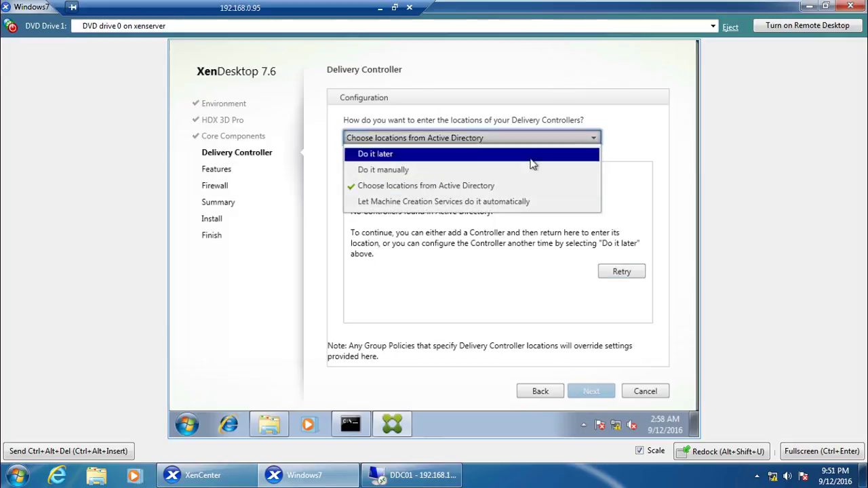
{"action": "left_click", "coordinate": [448, 200]}
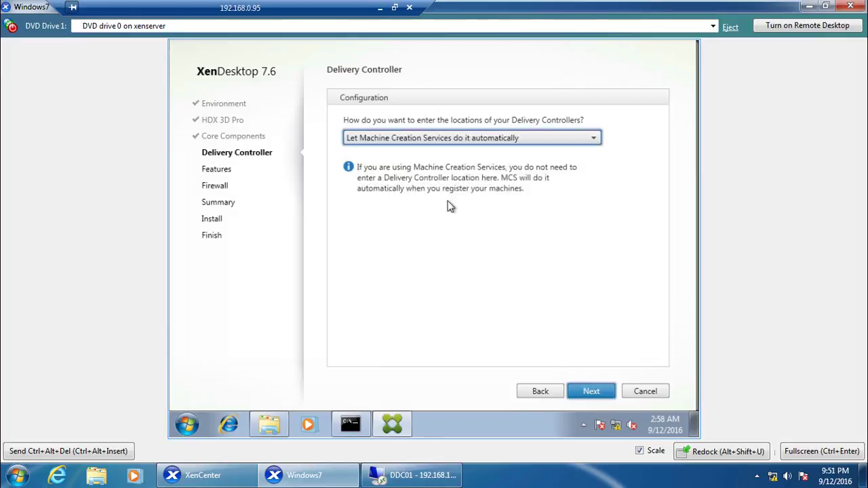
Step: Specify the Delivery Controller manually as ddc01.parth.com, test its connection, and add it to the configuration
{"action": "left_click", "coordinate": [589, 138]}
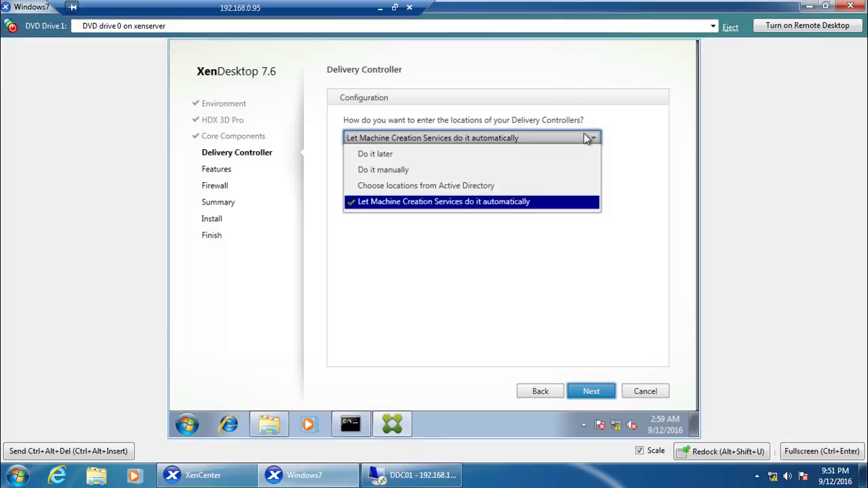
{"action": "left_click", "coordinate": [420, 170]}
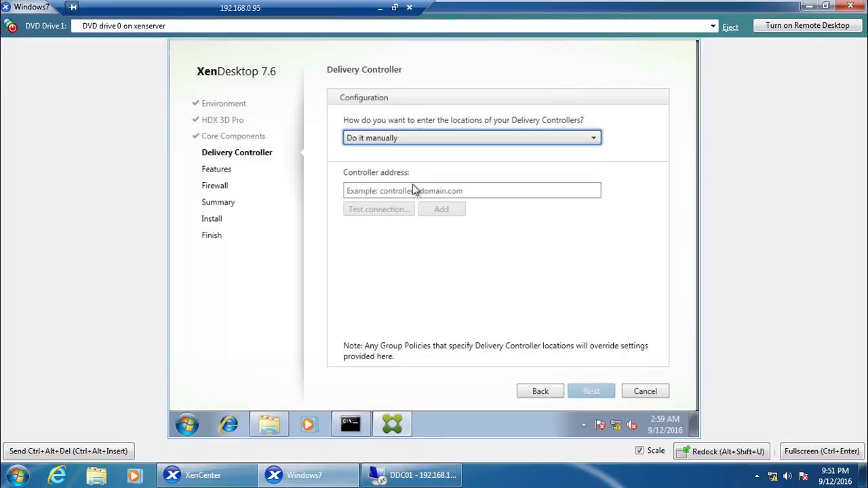
{"action": "left_click", "coordinate": [414, 189]}
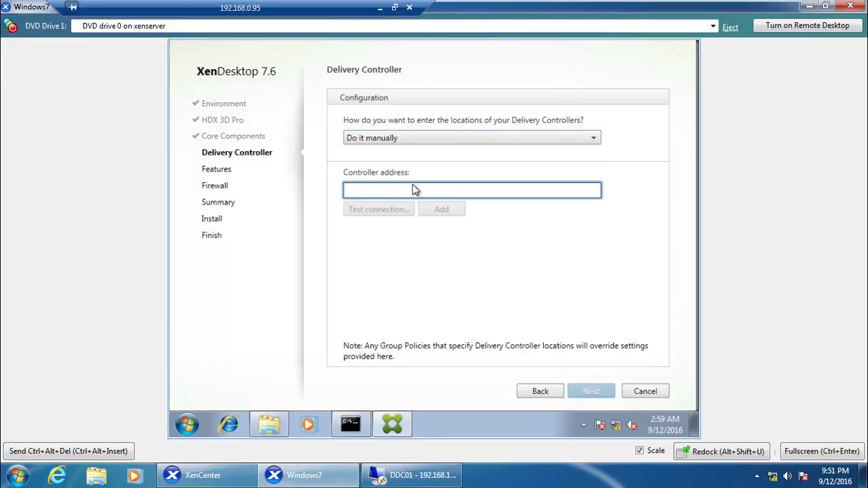
{"action": "type", "text": "ddd"}
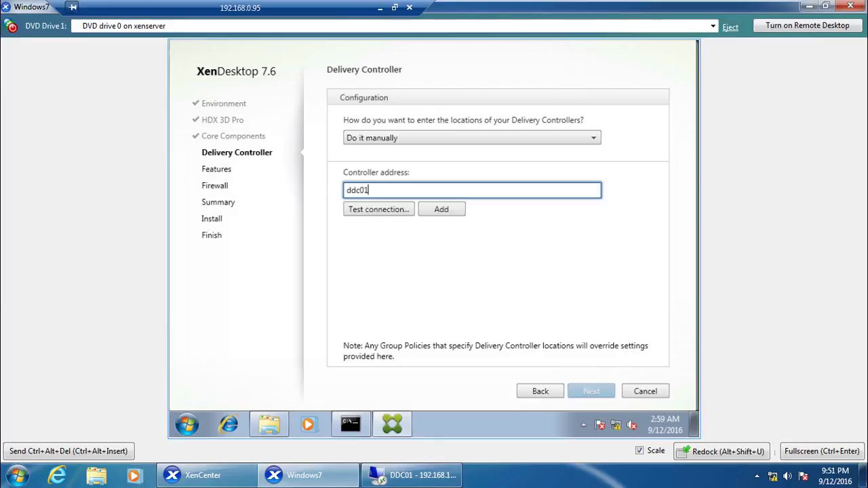
{"action": "type", "text": "01.parth.com"}
{"action": "left_click", "coordinate": [404, 212]}
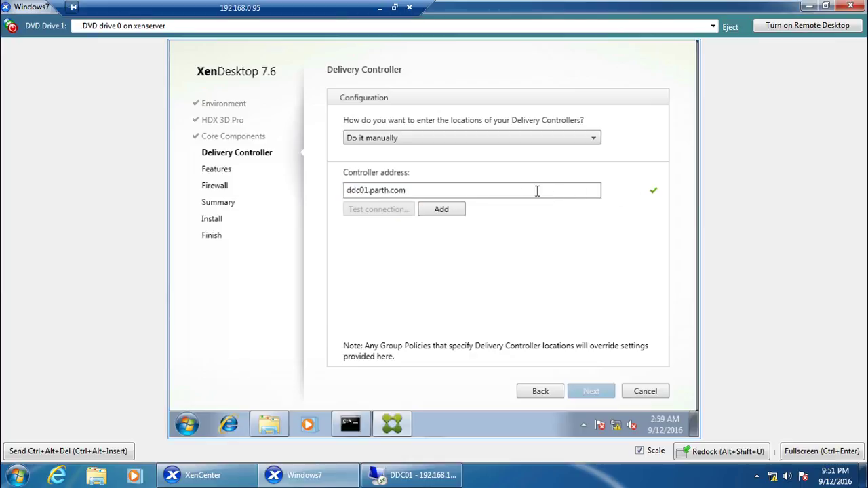
{"action": "left_click", "coordinate": [454, 213]}
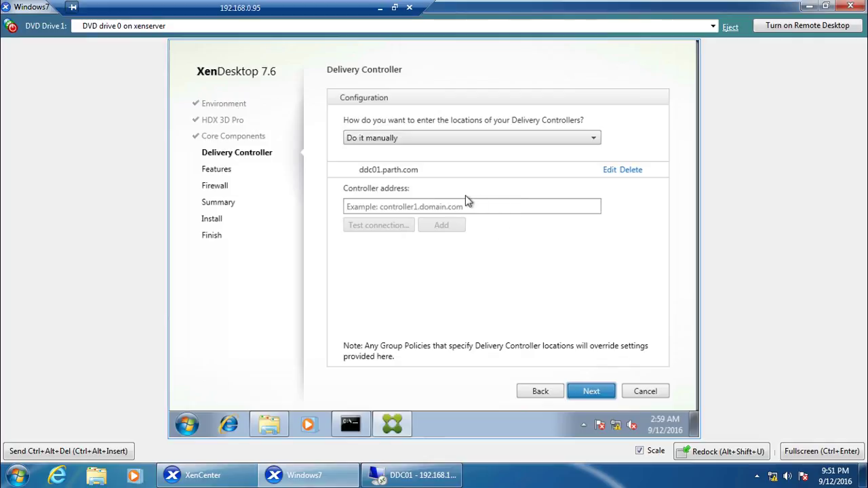
{"action": "left_click", "coordinate": [592, 394]}
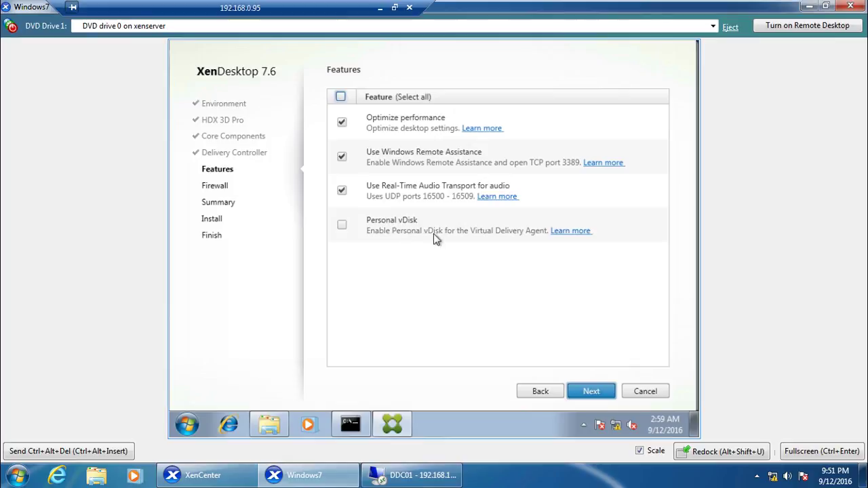
Step: Start the Virtual Delivery Agent installation with the default features and automatically configured firewall rules
{"action": "left_click", "coordinate": [595, 395]}
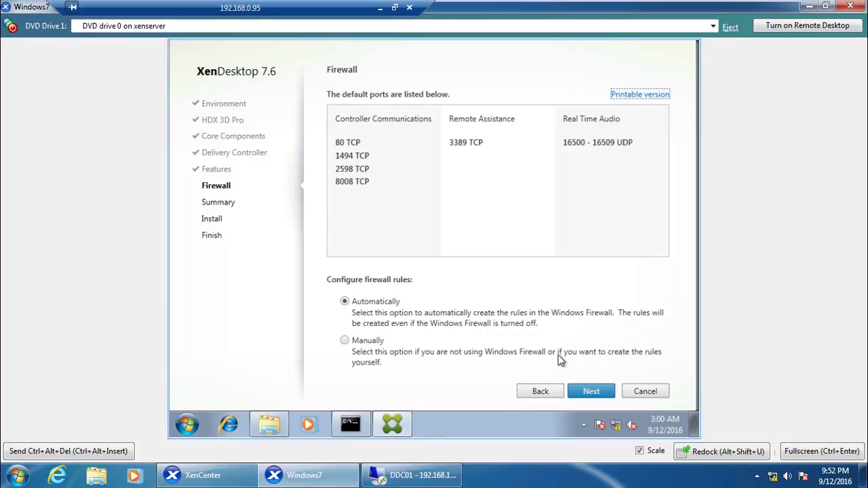
{"action": "left_click", "coordinate": [603, 398]}
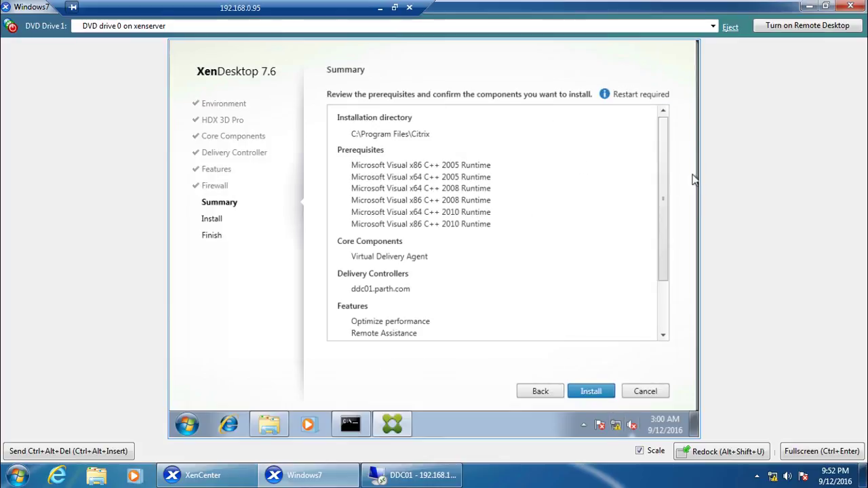
{"action": "left_click_drag", "start_coordinate": [668, 149], "coordinate": [659, 224]}
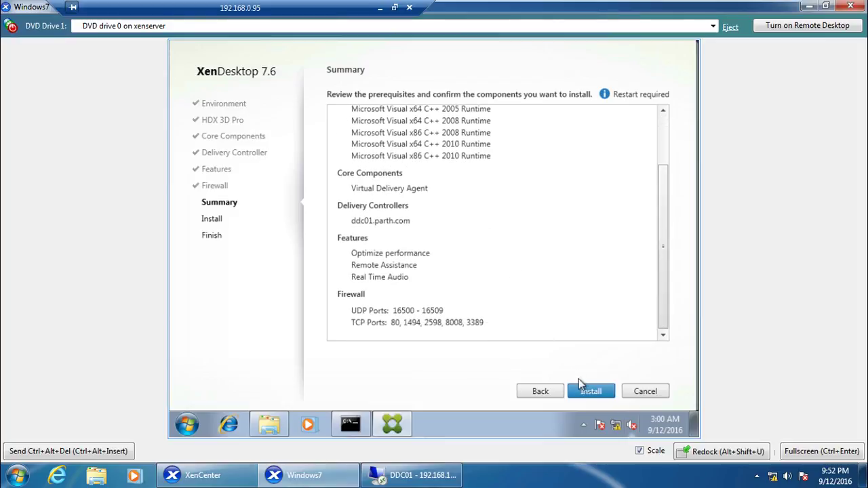
{"action": "left_click", "coordinate": [591, 395]}
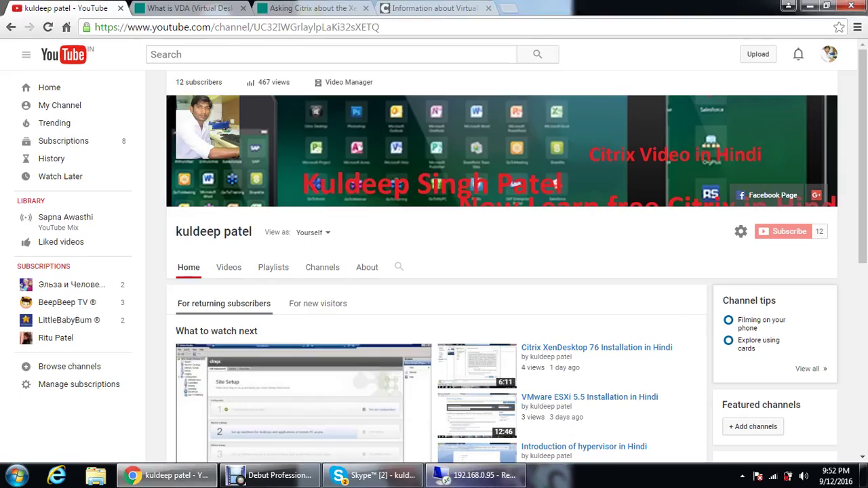
{"action": "left_click", "coordinate": [272, 476]}
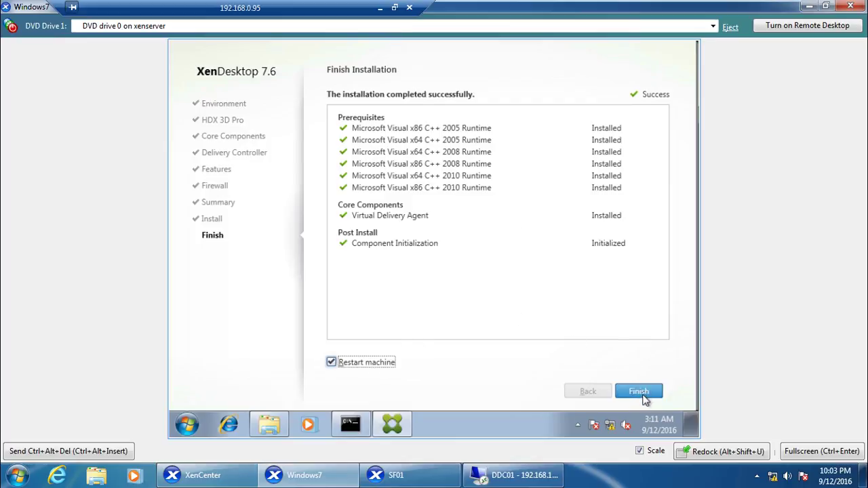
Step: Finish the Virtual Delivery Agent installation with the machine restart enabled
{"action": "left_click", "coordinate": [639, 392]}
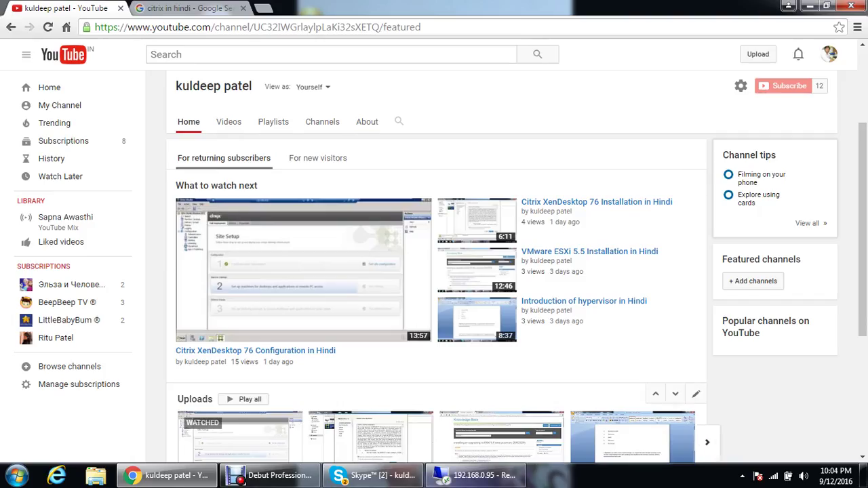
{"action": "left_click", "coordinate": [269, 476]}
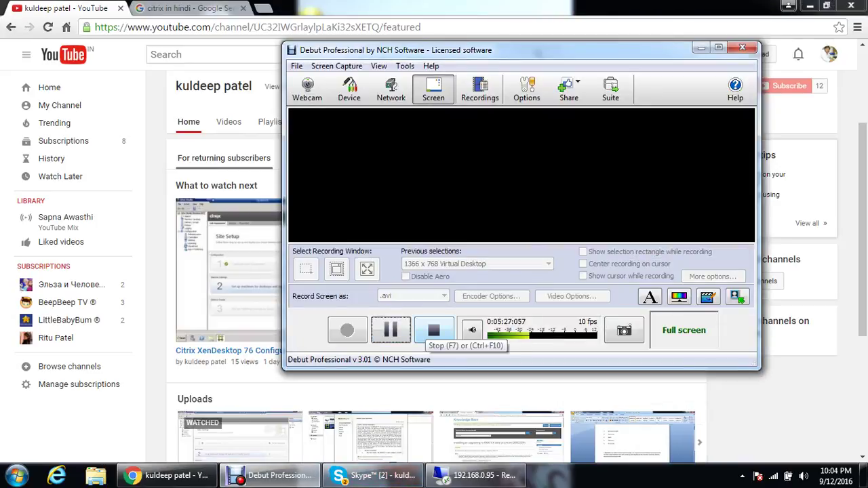